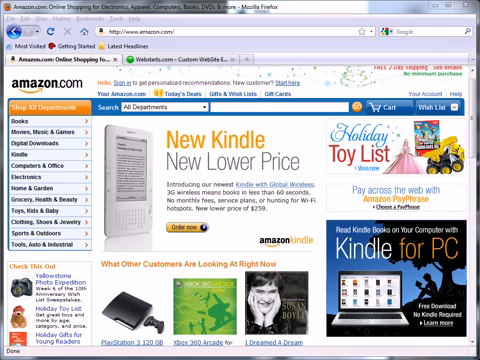
pyautogui.scroll(-5, 240, 200)
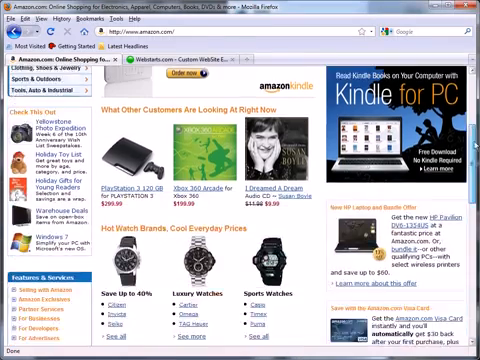
pyautogui.scroll(-5, 240, 200)
pyautogui.scroll(-4, 240, 200)
pyautogui.scroll(-2, 240, 200)
pyautogui.scroll(-2, 240, 200)
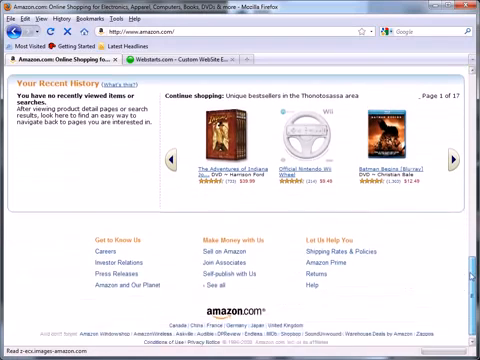
# Go to the Amazon Associates affiliate program page from the Amazon.com footer.
pyautogui.click(224, 262)
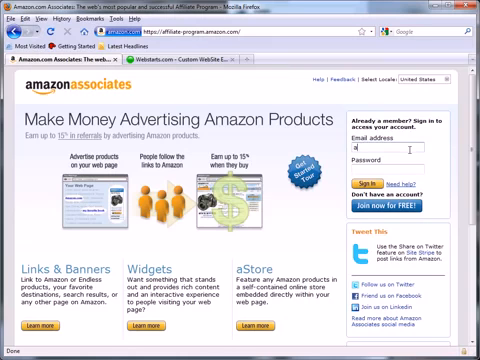
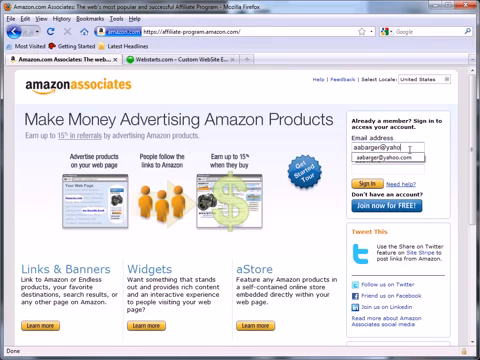
# Sign in to Associates Central with the remembered email, declining to save the password.
pyautogui.press('Tab')
pyautogui.write('*****')
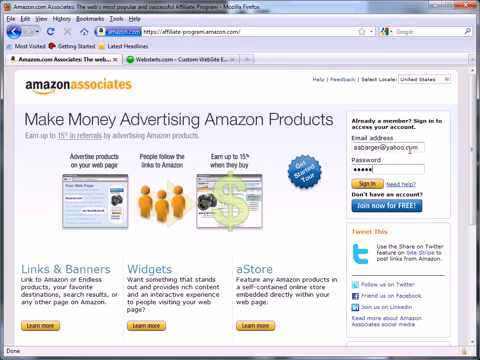
pyautogui.press('Return')
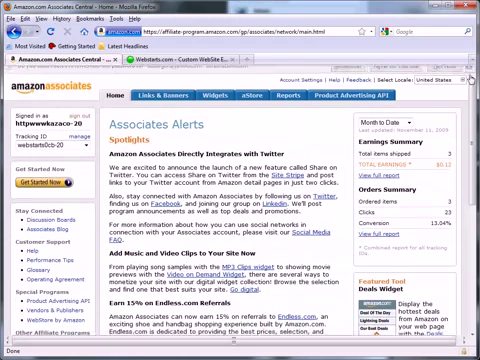
pyautogui.click(468, 73)
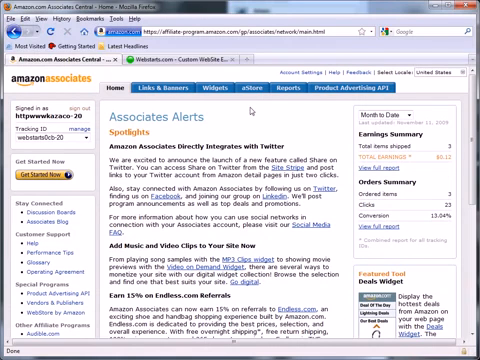
# Start a new aStore from the aStore area, keeping the existing tracking ID.
pyautogui.click(252, 88)
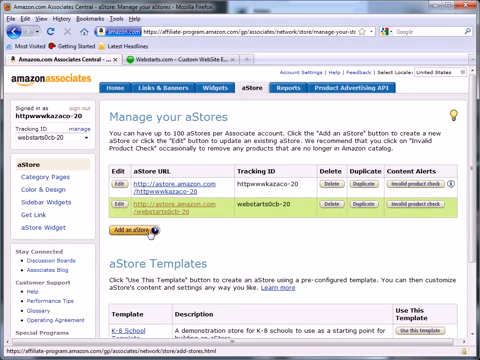
pyautogui.click(155, 231)
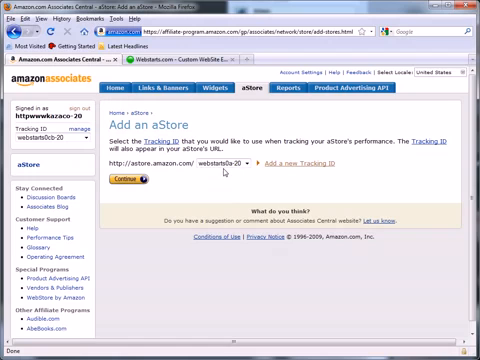
pyautogui.click(130, 179)
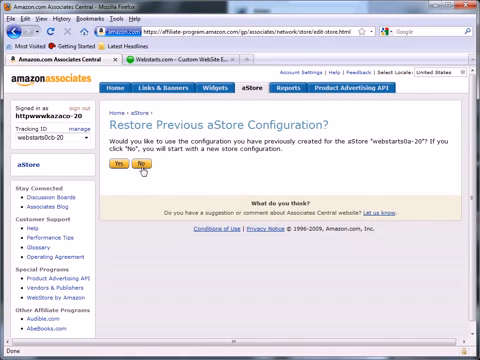
# Start a fresh configuration and add a Baseball Bats category page filled by Amazon.com category.
pyautogui.click(141, 164)
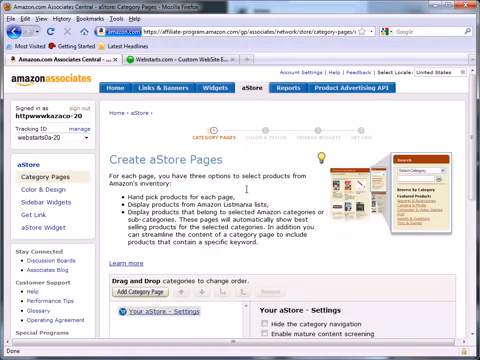
pyautogui.scroll(-4, 246, 190)
pyautogui.scroll(-3, 246, 193)
pyautogui.scroll(-2, 246, 190)
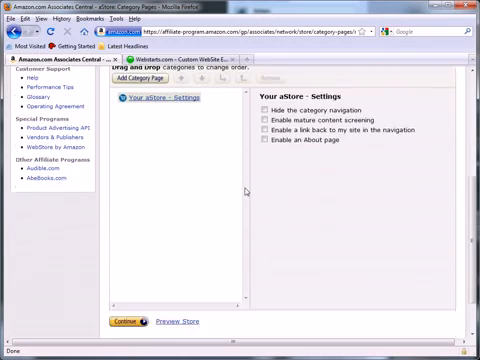
pyautogui.scroll(1, 246, 190)
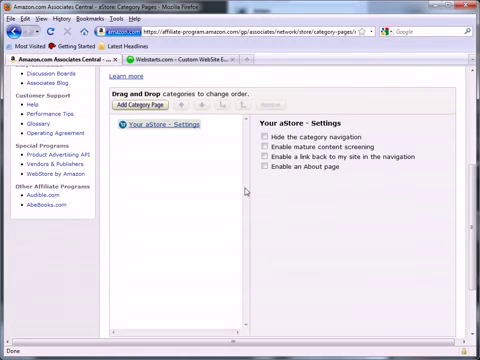
pyautogui.click(147, 106)
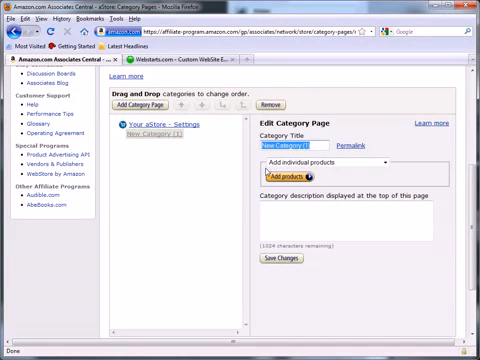
pyautogui.write('Baseball Bats')
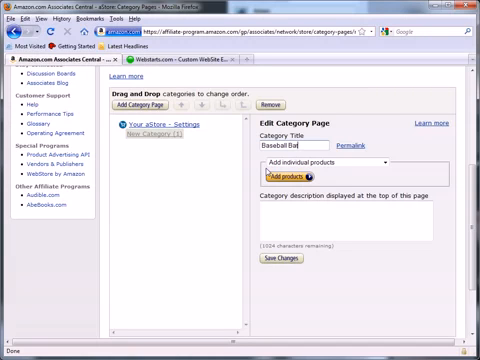
pyautogui.click(338, 162)
pyautogui.click(318, 178)
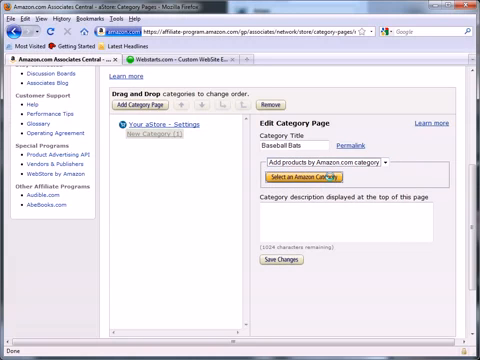
# Pick the category Sports & Outdoors > Team Sports > Baseball > Bats.
pyautogui.click(330, 177)
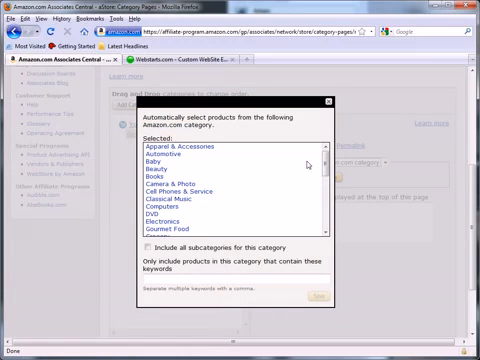
pyautogui.moveTo(325, 160); pyautogui.dragTo(325, 222)
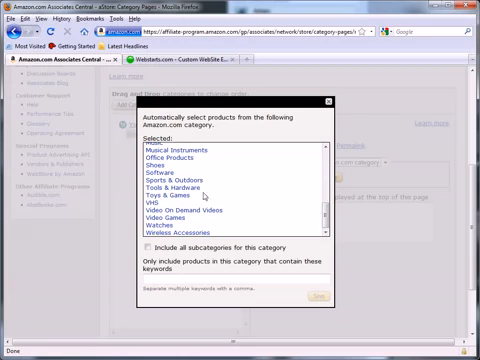
pyautogui.click(175, 180)
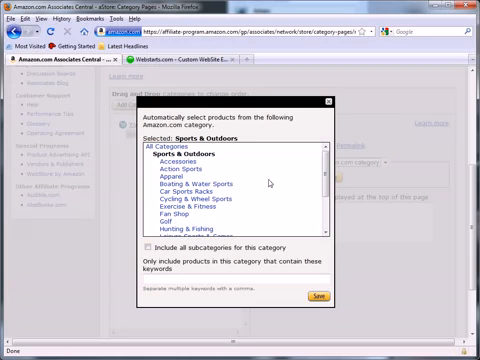
pyautogui.scroll(-3, 318, 190)
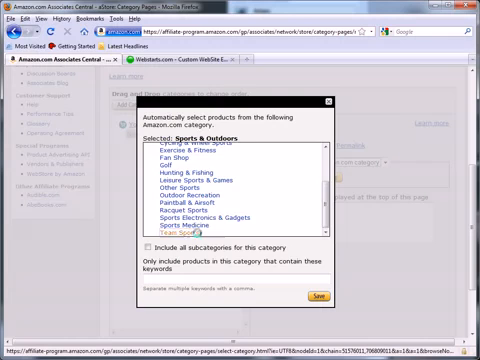
pyautogui.click(179, 232)
pyautogui.click(180, 168)
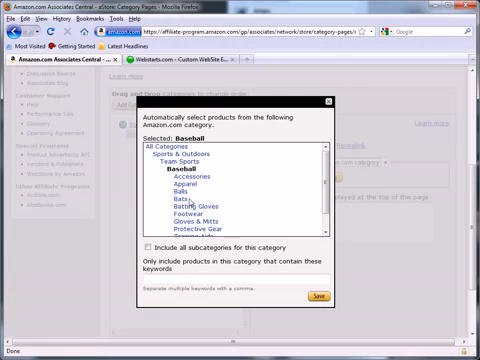
pyautogui.click(180, 198)
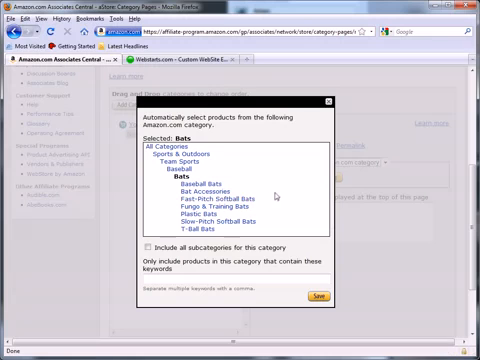
# Filter the Bats page by keyword easton and save the category.
pyautogui.click(238, 275)
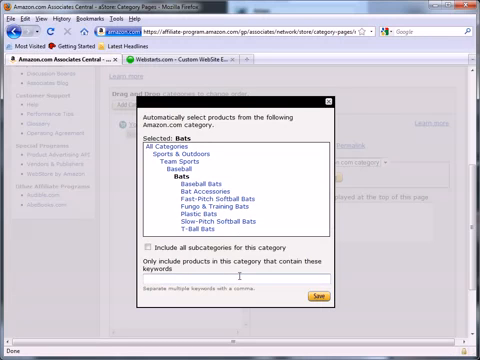
pyautogui.write('easton')
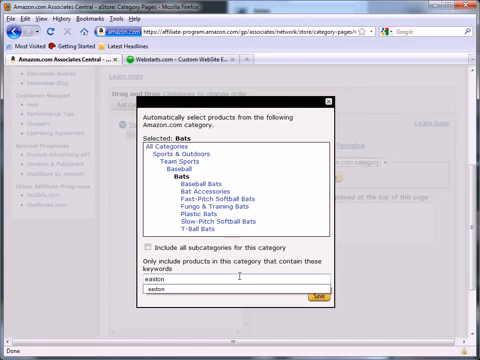
pyautogui.click(200, 289)
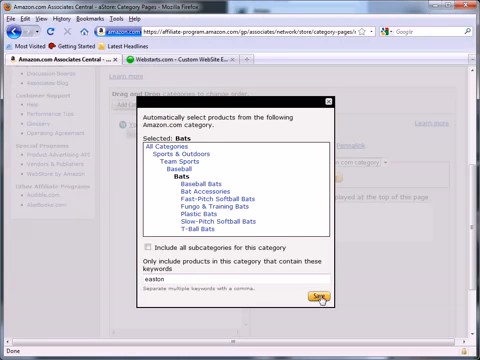
pyautogui.click(318, 298)
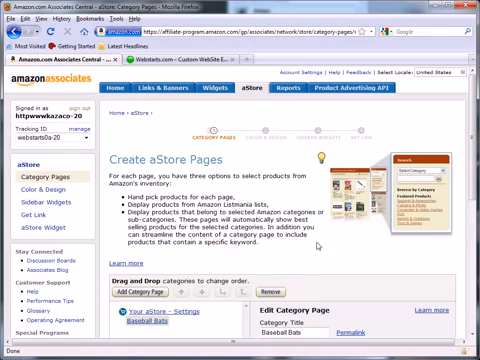
pyautogui.scroll(-3, 330, 240)
pyautogui.scroll(-2, 330, 240)
pyautogui.scroll(-1, 330, 240)
pyautogui.scroll(-2, 330, 240)
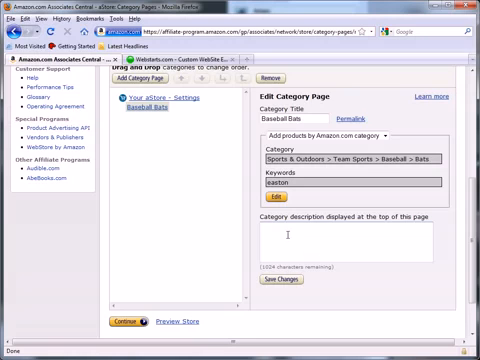
pyautogui.scroll(-3, 287, 234)
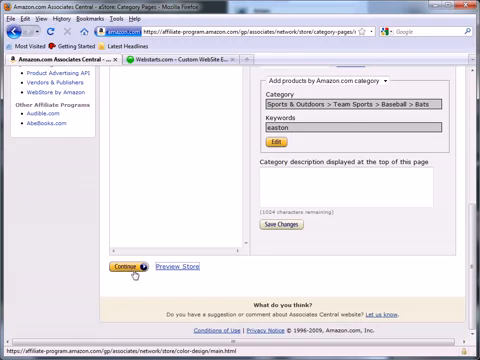
pyautogui.scroll(3, 130, 274)
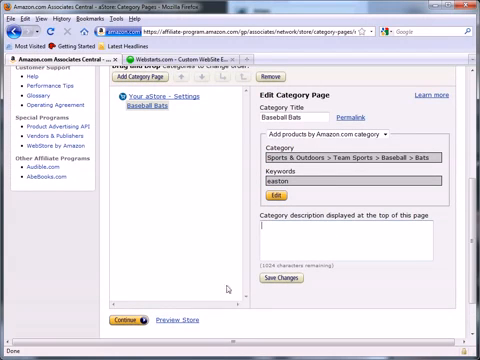
# Move to the design step and apply the Forest colour theme.
pyautogui.click(126, 320)
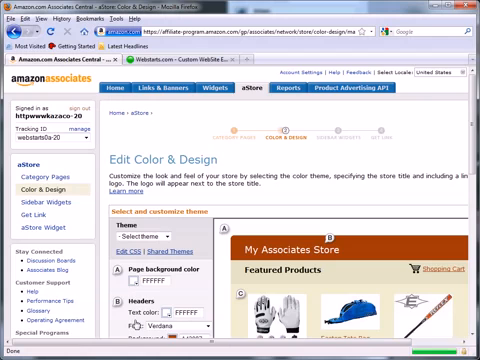
pyautogui.scroll(-3, 262, 262)
pyautogui.scroll(-2, 262, 262)
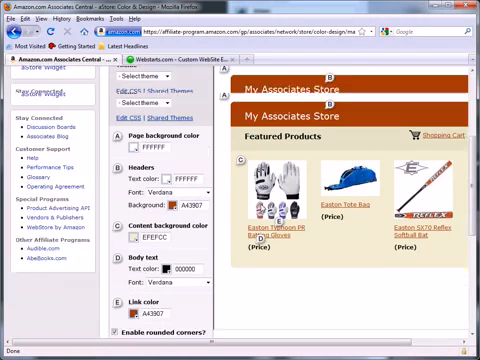
pyautogui.scroll(4, 262, 262)
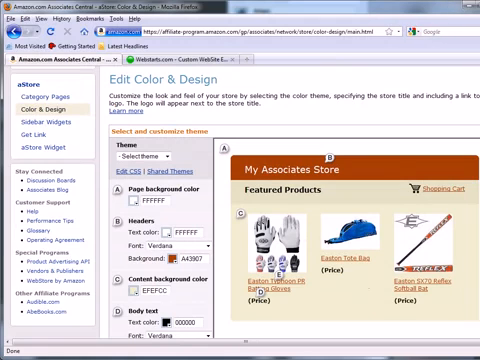
pyautogui.press('Tab')
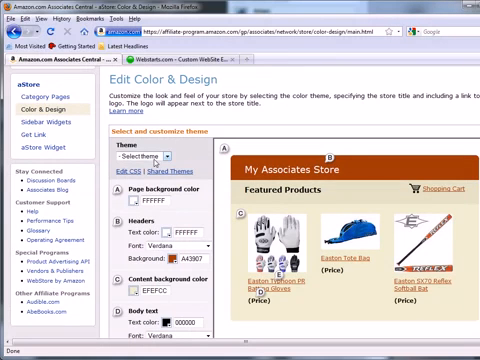
pyautogui.click(155, 157)
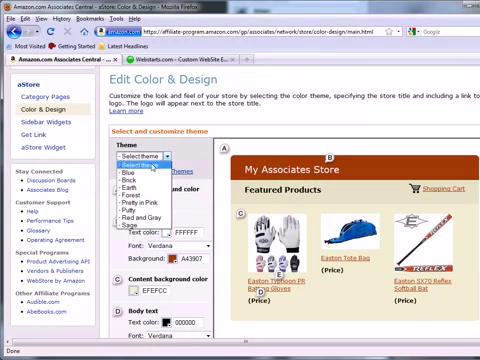
pyautogui.click(140, 195)
pyautogui.scroll(-3, 140, 195)
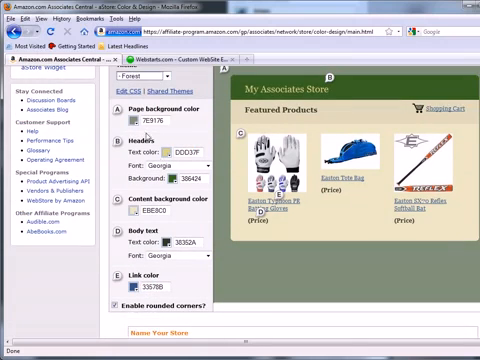
pyautogui.scroll(-3, 155, 130)
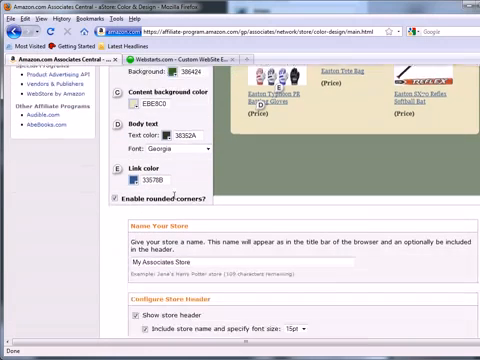
pyautogui.scroll(-3, 185, 215)
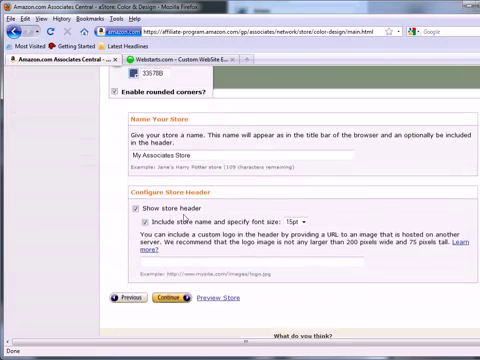
# Rename the store from My Associates Store to Baseball Bats and continue to Sidebar Widgets.
pyautogui.click(207, 262)
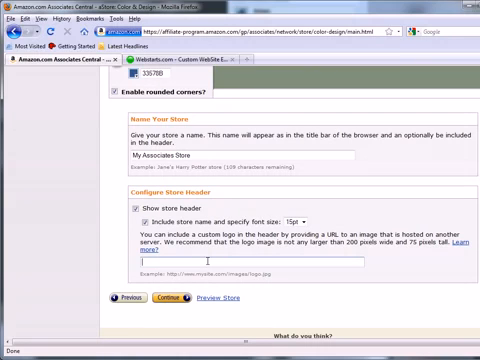
pyautogui.moveTo(190, 155); pyautogui.dragTo(96, 144)
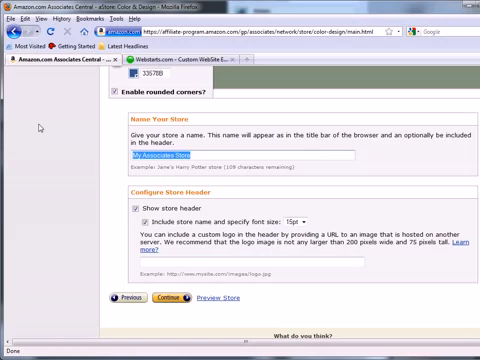
pyautogui.write('Baseball Bats')
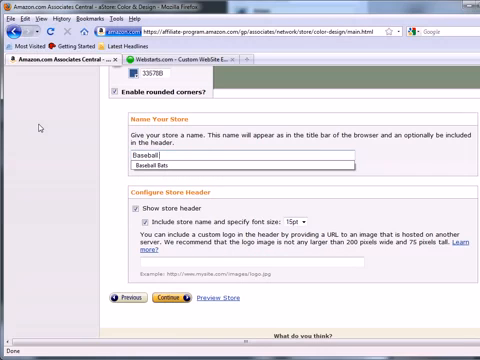
pyautogui.click(168, 297)
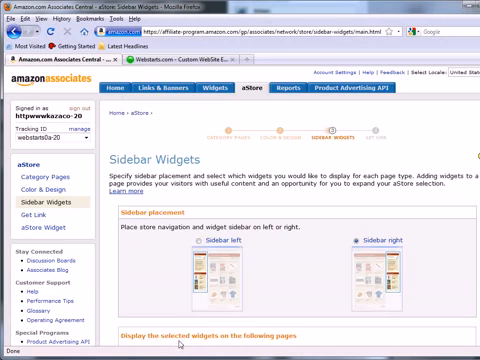
pyautogui.scroll(-3, 200, 262)
pyautogui.scroll(-2, 200, 264)
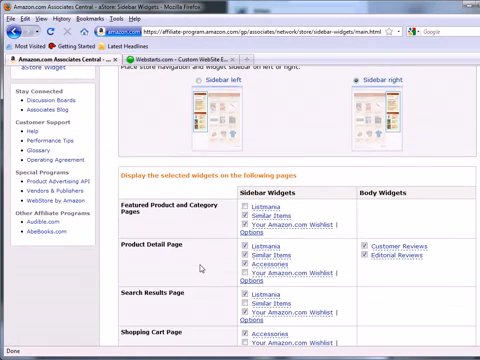
pyautogui.scroll(-3, 200, 267)
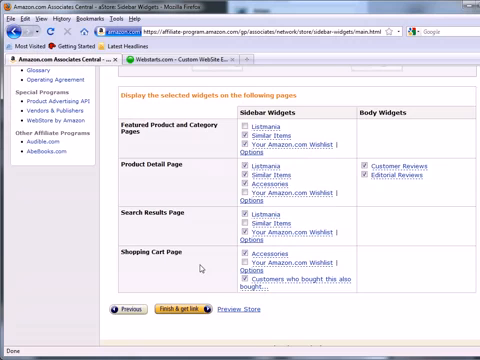
pyautogui.scroll(2, 200, 268)
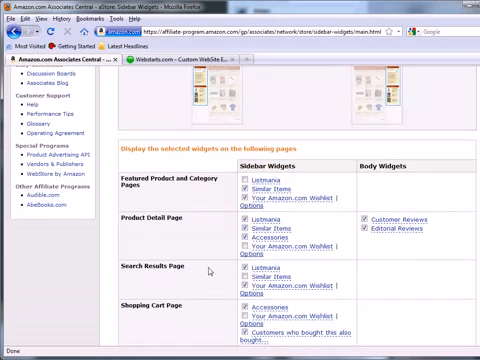
pyautogui.scroll(-3, 209, 270)
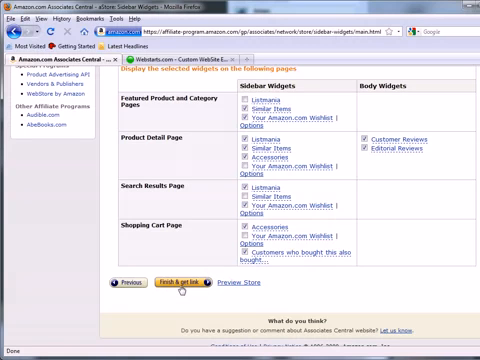
pyautogui.click(181, 283)
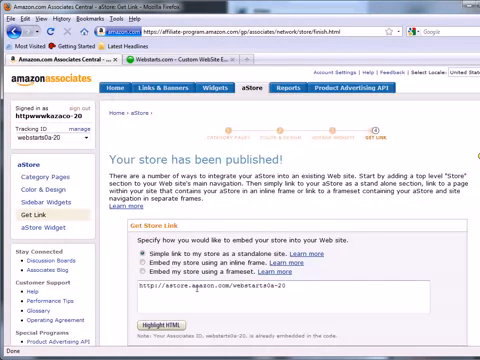
pyautogui.scroll(-3, 214, 229)
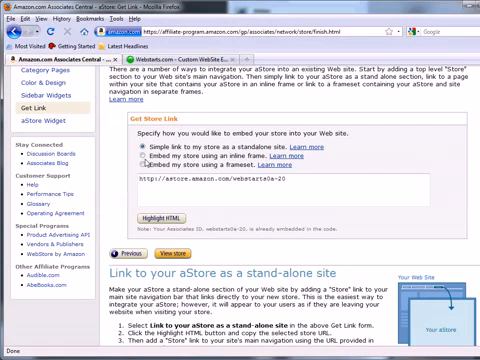
# Choose inline-frame embedding, copy the iframe code and switch to the WebStarts editor.
pyautogui.click(142, 156)
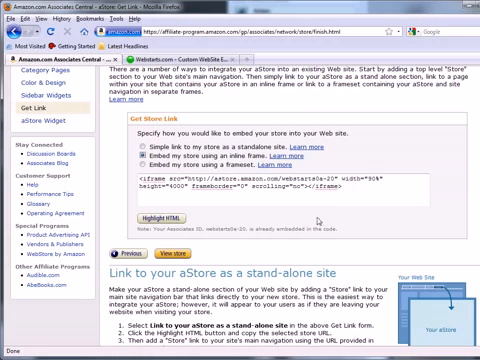
pyautogui.click(349, 190)
pyautogui.rightClick(187, 183)
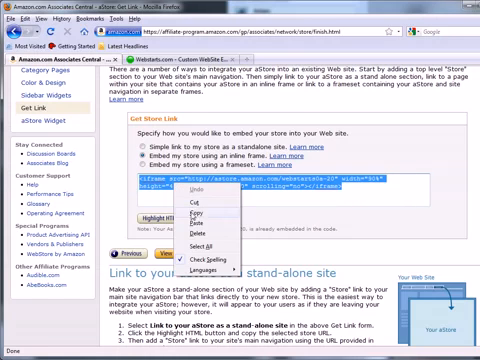
pyautogui.click(195, 212)
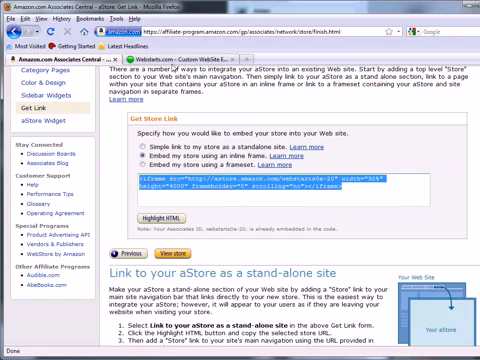
pyautogui.click(183, 59)
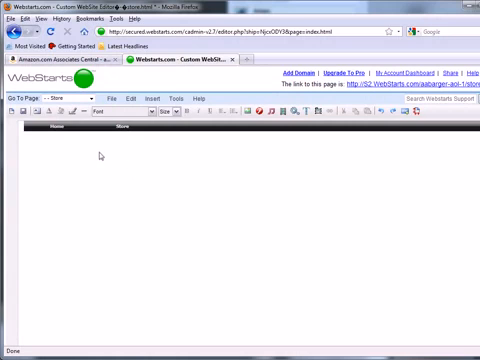
# Paste the iframe code into the Store page's HTML source and insert it.
pyautogui.click(416, 111)
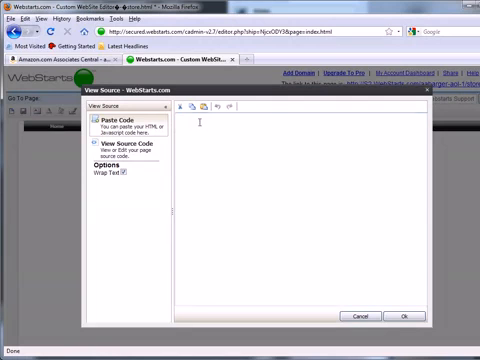
pyautogui.rightClick(199, 122)
pyautogui.click(222, 163)
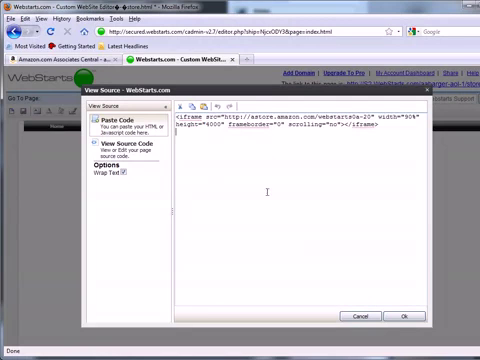
pyautogui.click(405, 318)
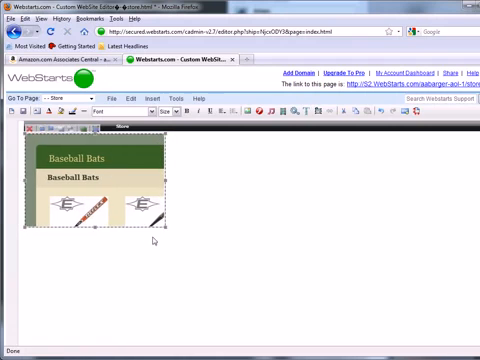
# Enlarge the store frame to show the full store and extend the page region to fit.
pyautogui.moveTo(162, 224); pyautogui.dragTo(414, 327)
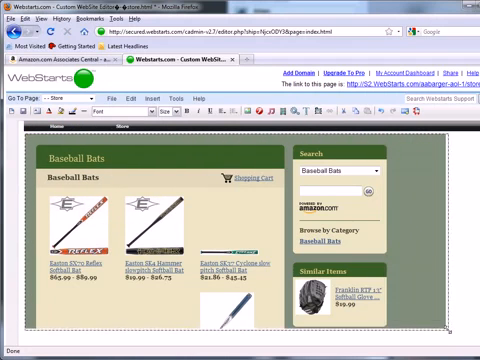
pyautogui.scroll(-3, 295, 285)
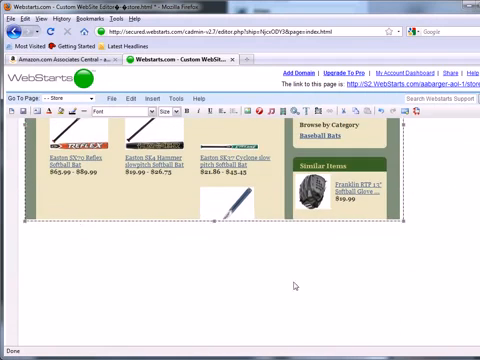
pyautogui.moveTo(214, 222); pyautogui.dragTo(223, 338)
pyautogui.scroll(-3, 222, 316)
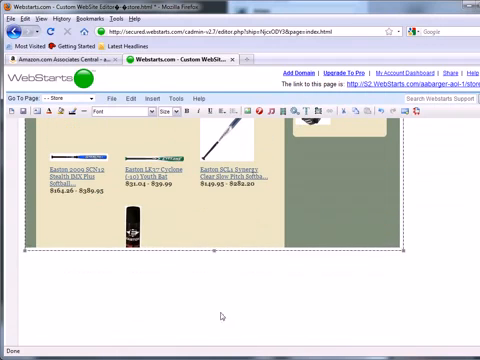
pyautogui.moveTo(219, 290); pyautogui.dragTo(220, 318)
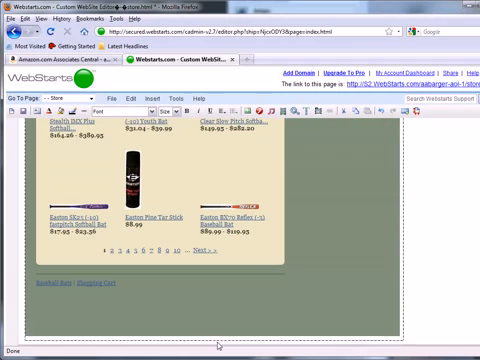
pyautogui.moveTo(221, 318); pyautogui.dragTo(235, 336)
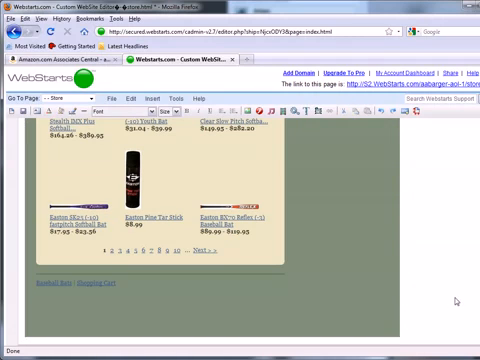
pyautogui.scroll(5, 446, 157)
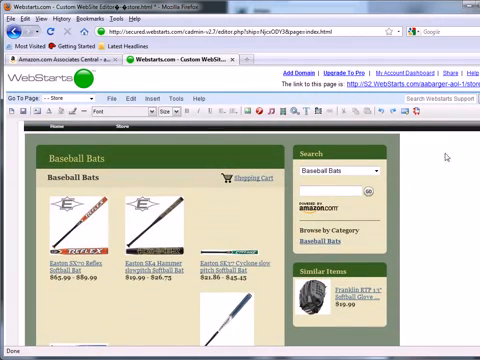
# Save the Store page, dismissing the sharing prompt with No.
pyautogui.click(23, 111)
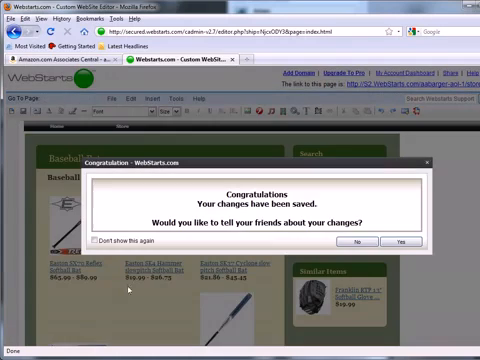
pyautogui.click(357, 242)
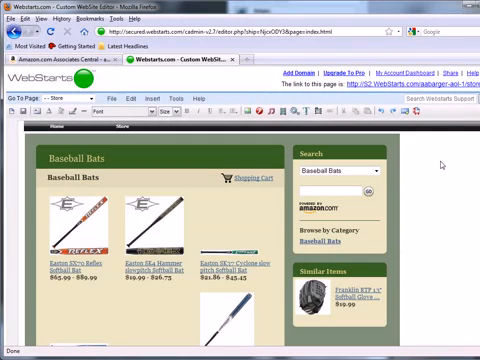
# View the live Store page, go to the next page of bats and open the Easton bat weight product.
pyautogui.click(440, 84)
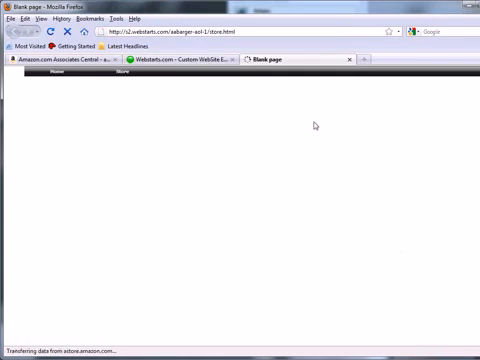
pyautogui.scroll(-3, 283, 276)
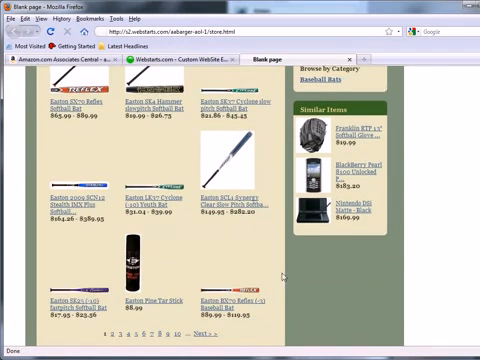
pyautogui.click(208, 335)
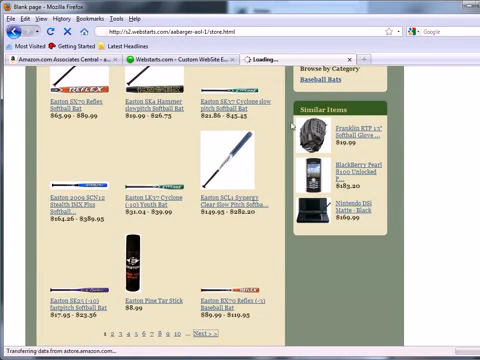
pyautogui.scroll(5, 405, 137)
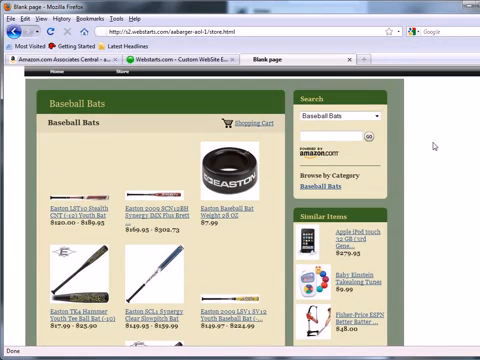
pyautogui.click(227, 185)
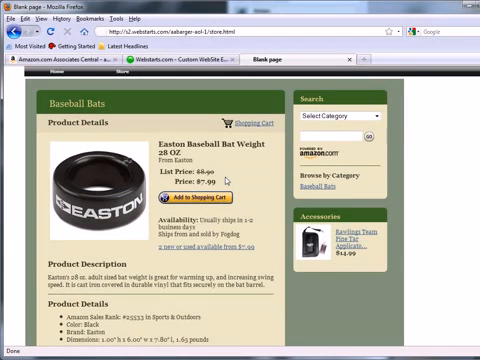
# Close the live store tab to return to the WebStarts editor.
pyautogui.click(350, 59)
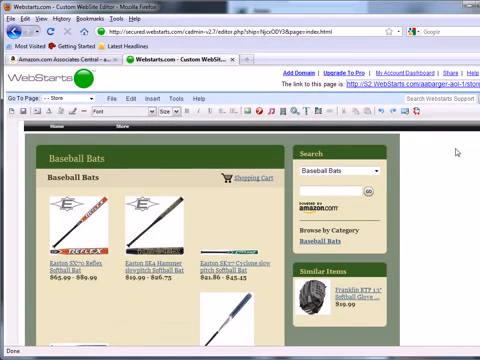